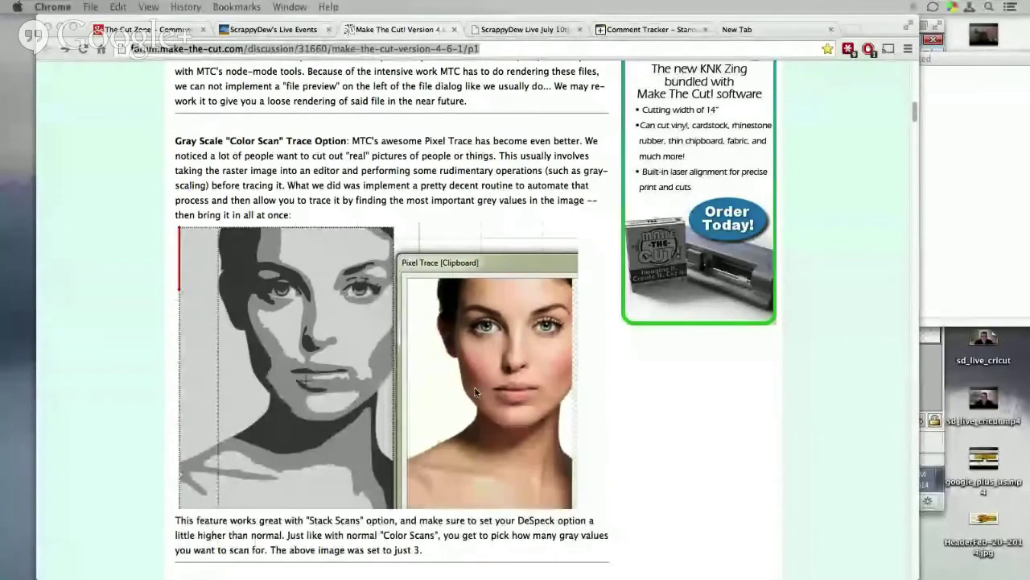
Bring the Make The Cut! project window in front of the browser.
scroll(475, 392, up, 15)
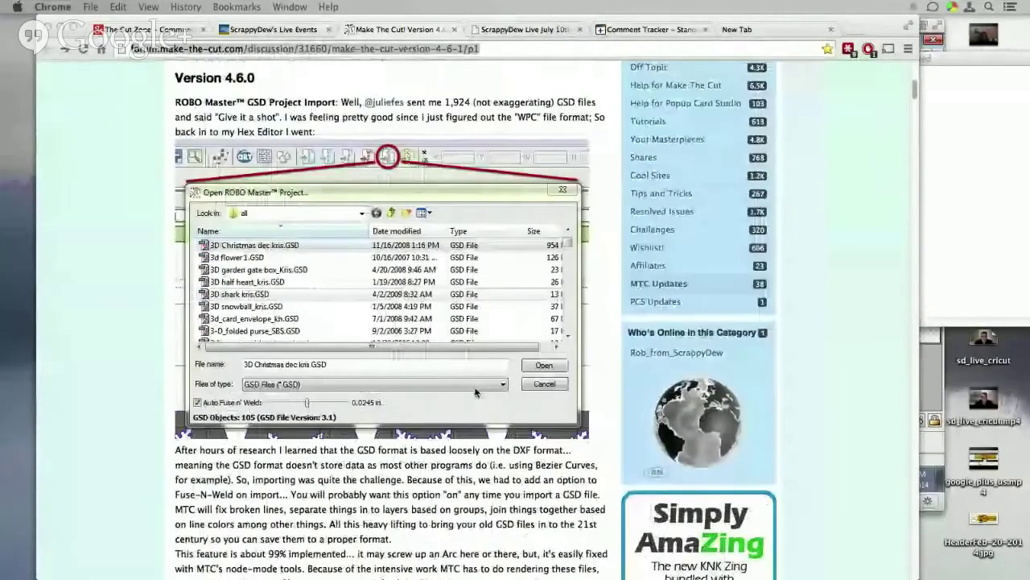
scroll(451, 407, down, 1)
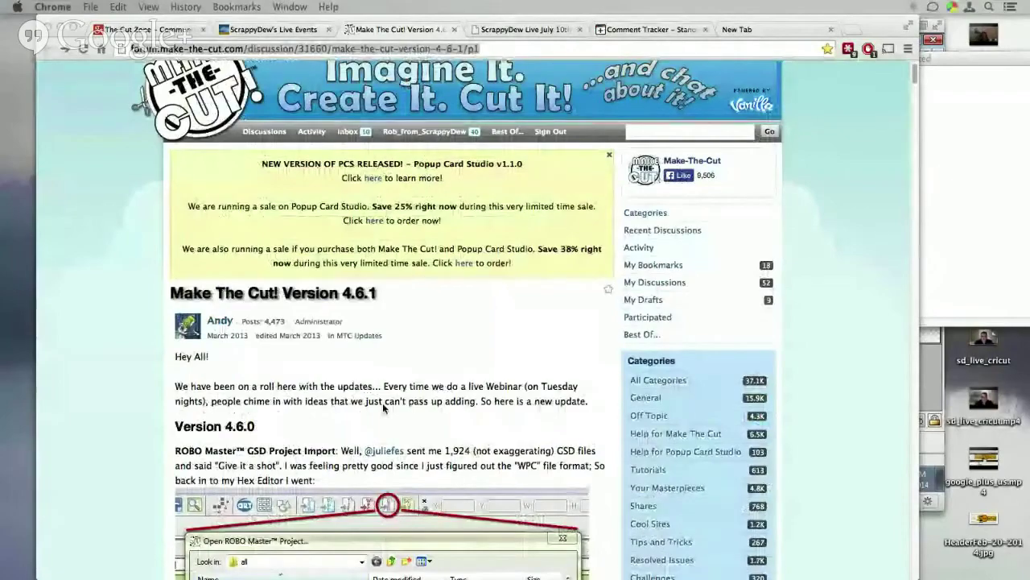
scroll(343, 407, down, 20)
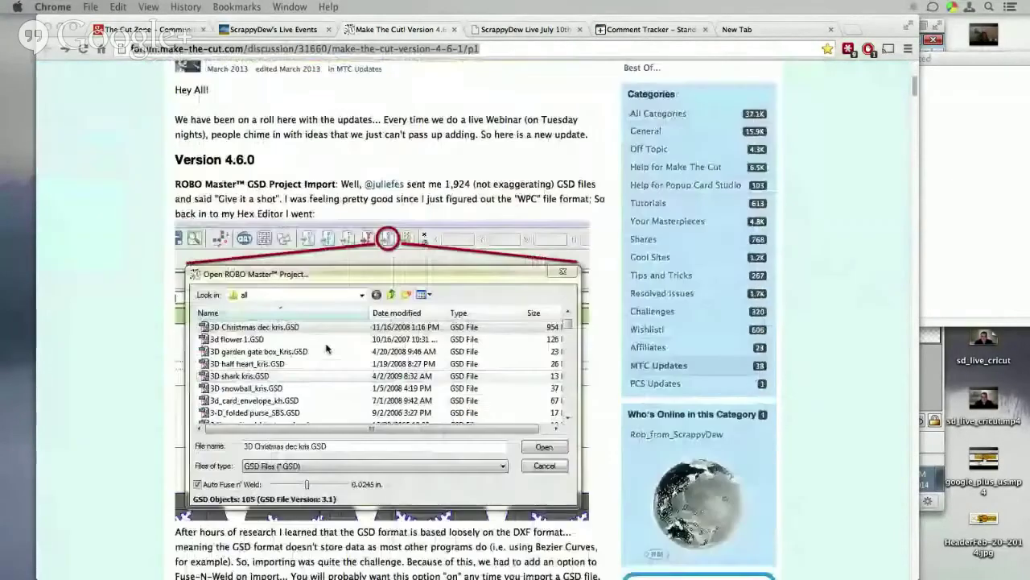
scroll(327, 346, down, 16)
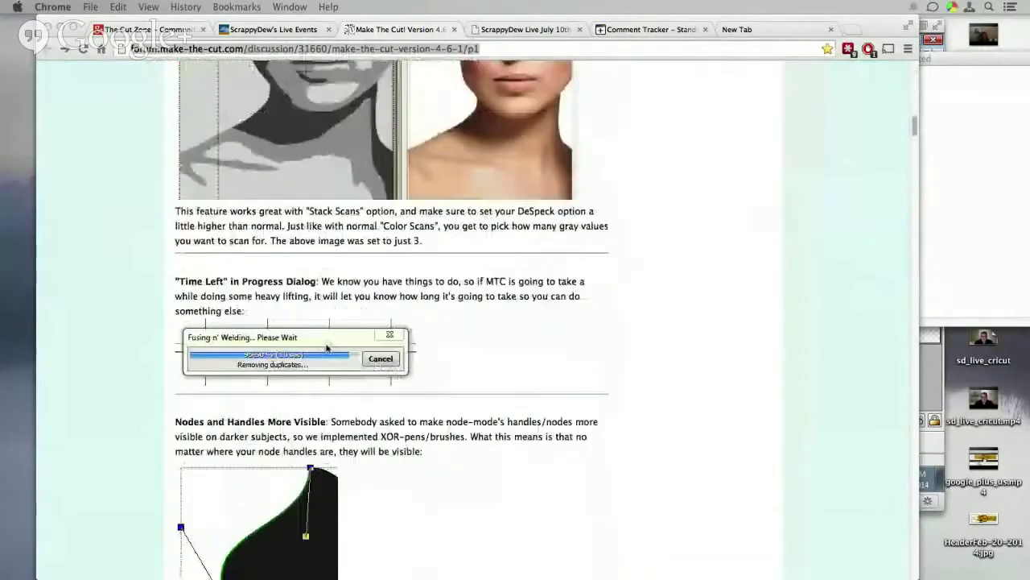
scroll(327, 348, up, 12)
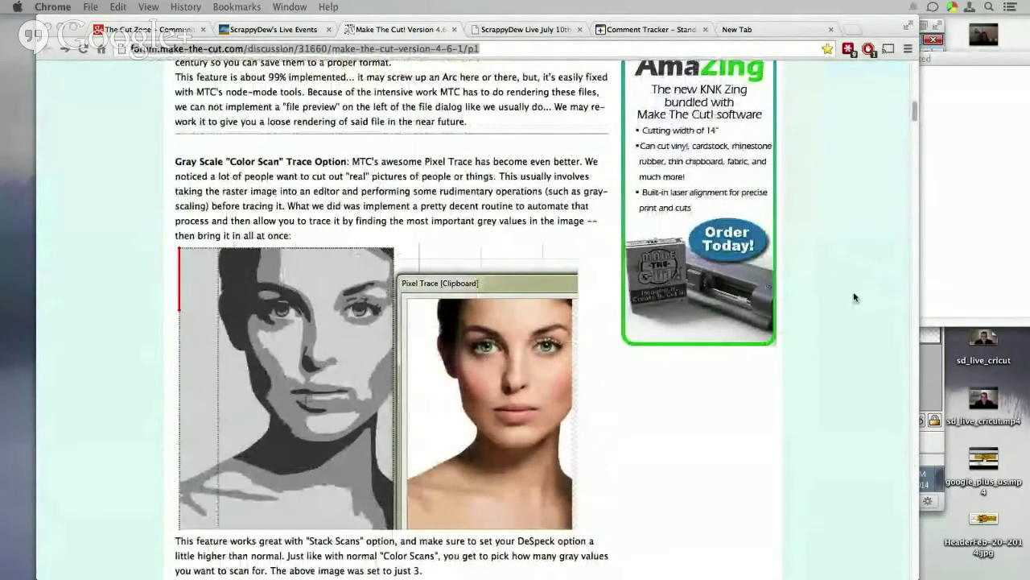
click(932, 376)
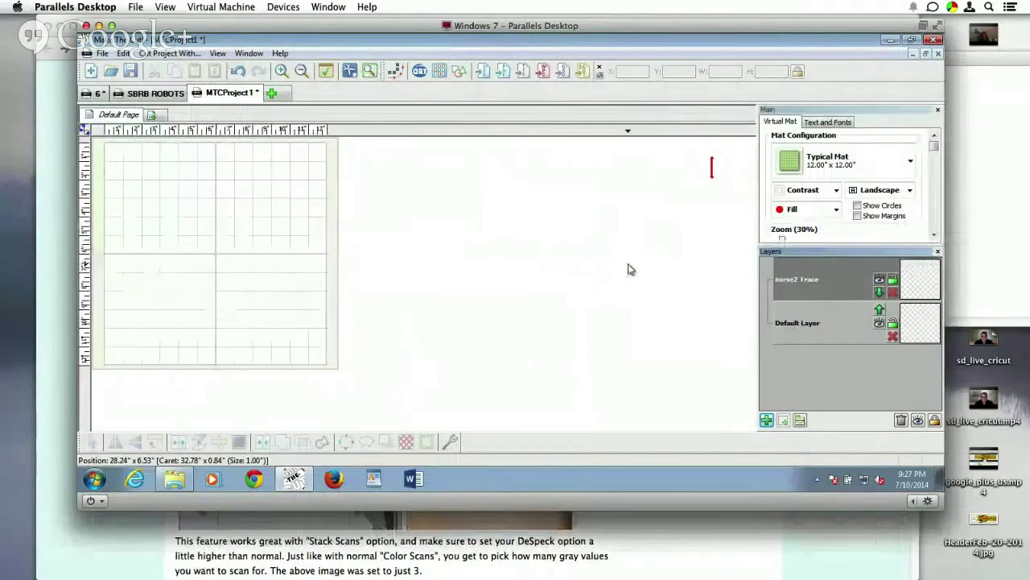
Keep the virtual mat on the Contrast colour scheme with shapes displayed as Fill.
click(837, 191)
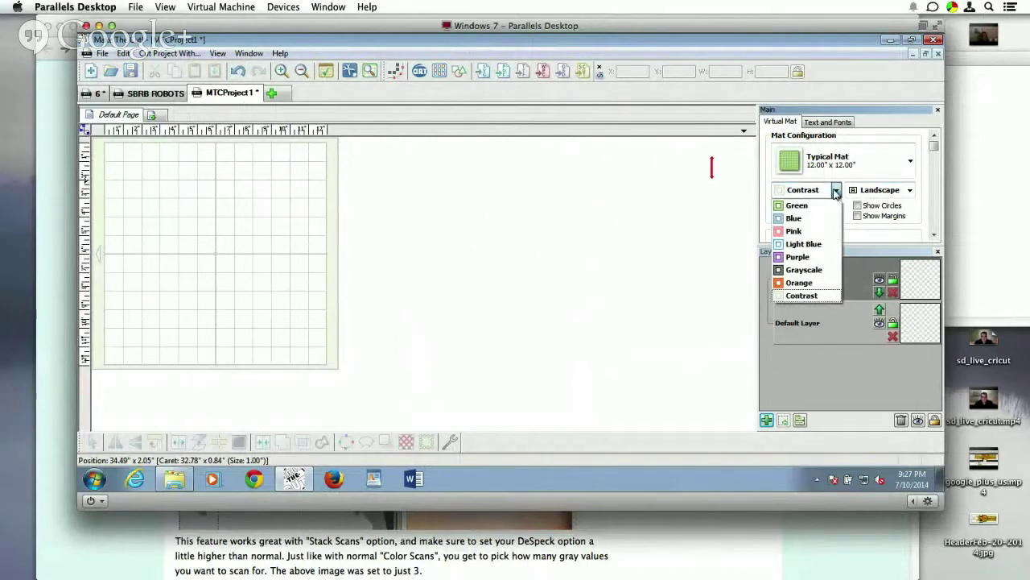
click(804, 297)
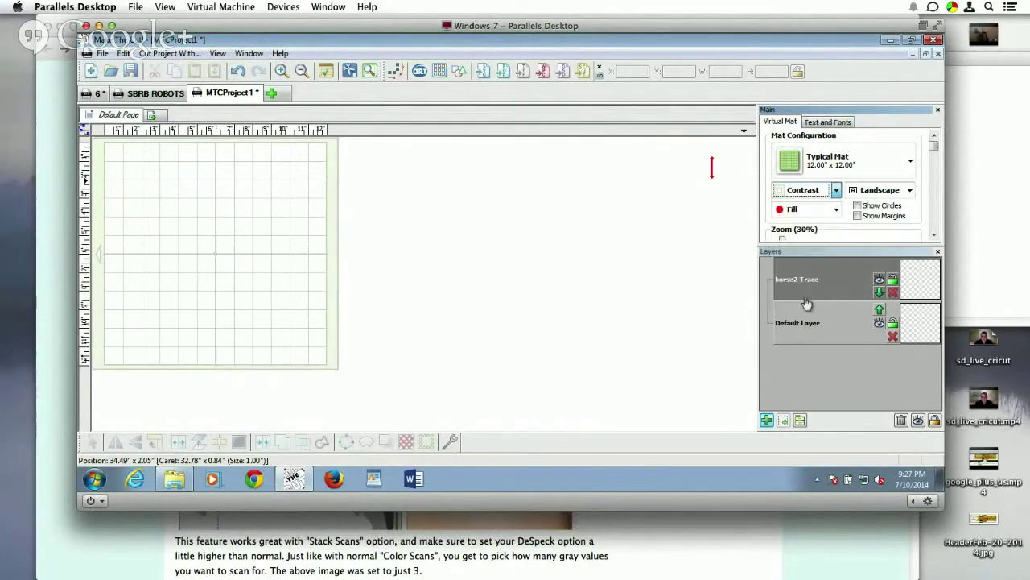
click(837, 210)
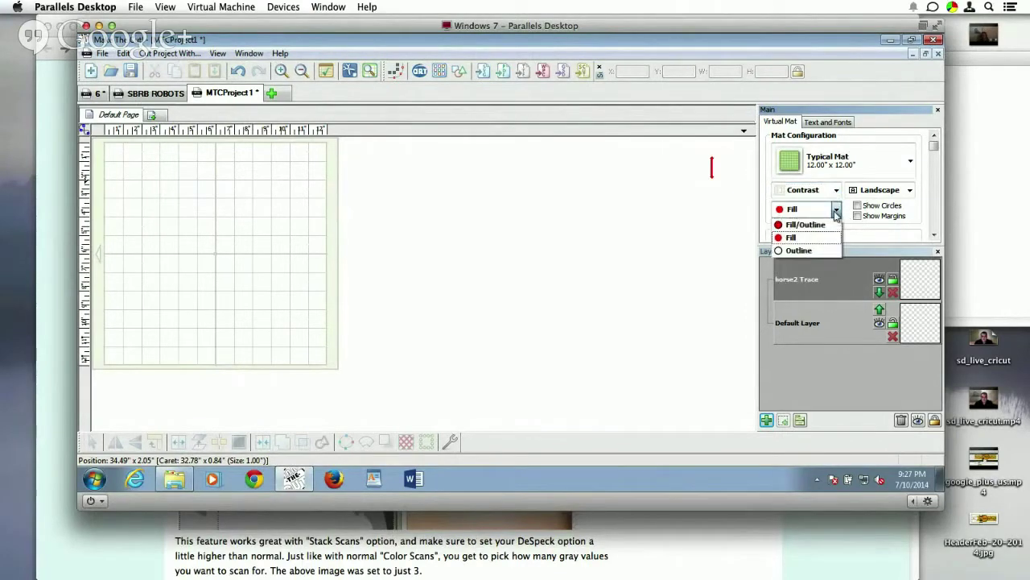
click(792, 238)
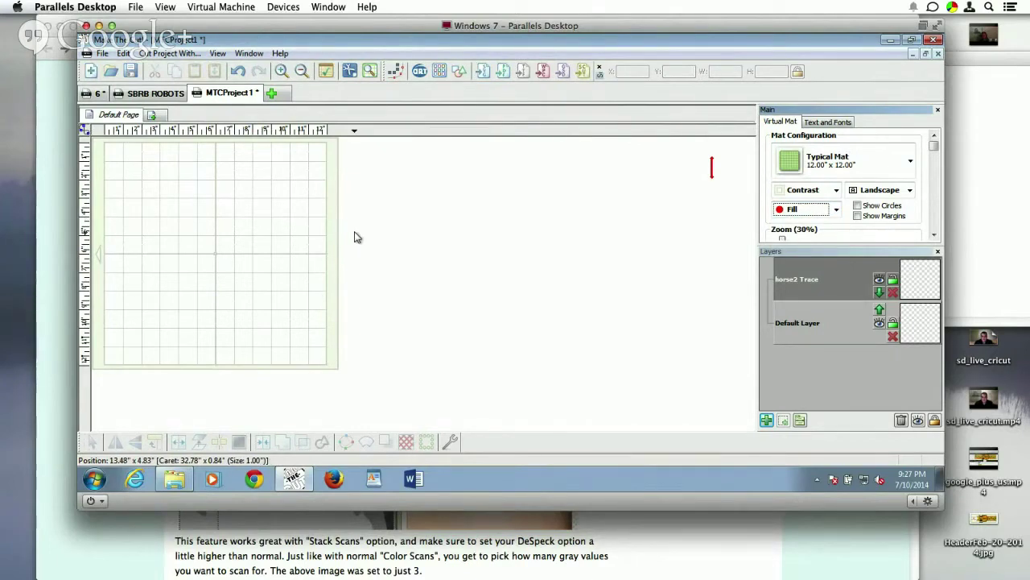
click(399, 72)
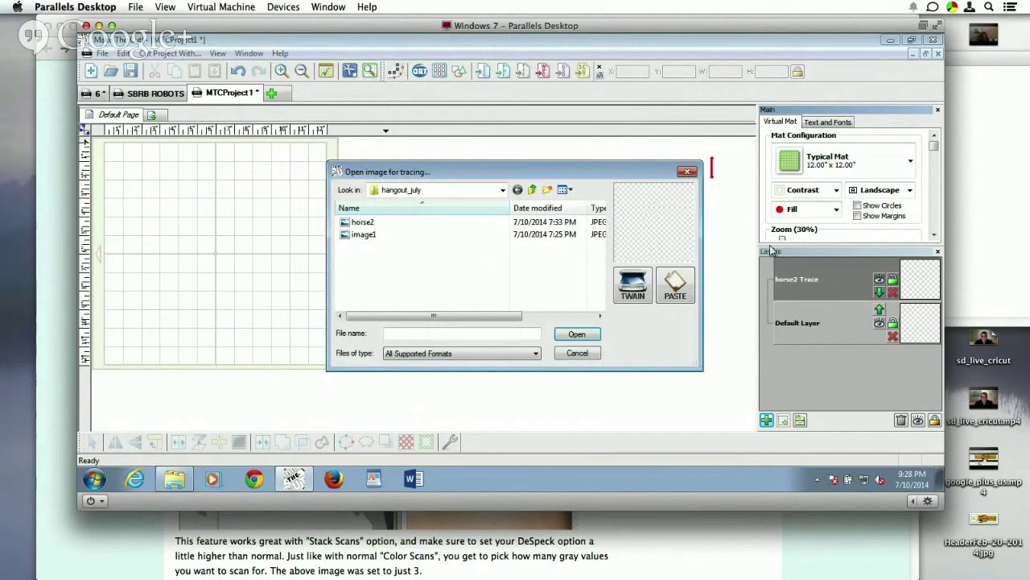
click(367, 224)
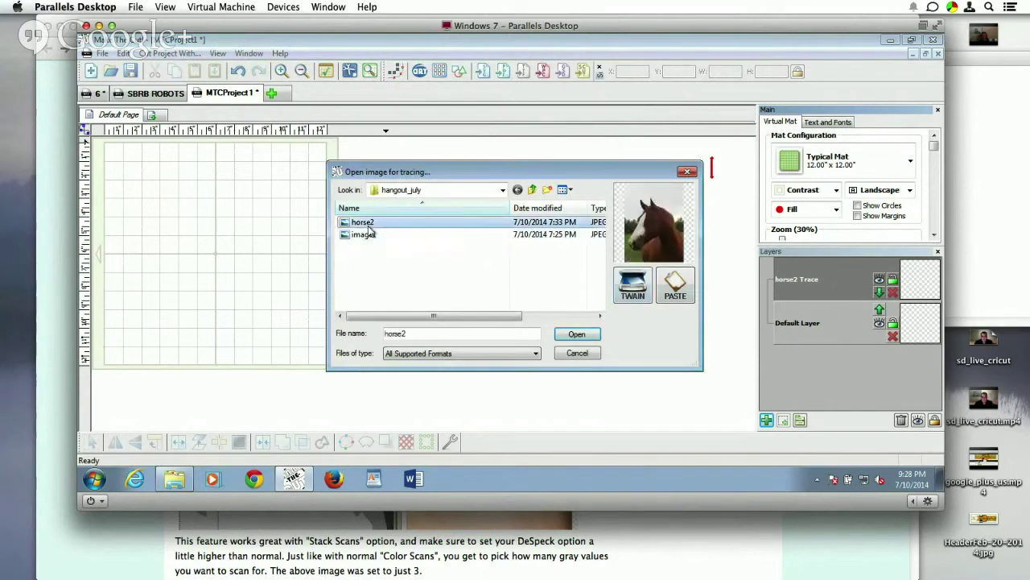
click(576, 334)
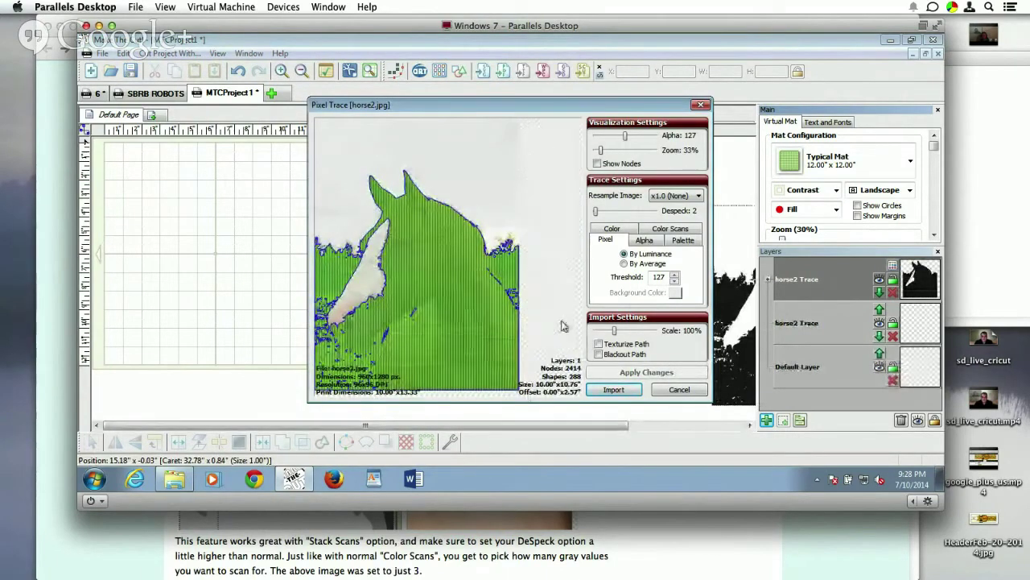
click(672, 229)
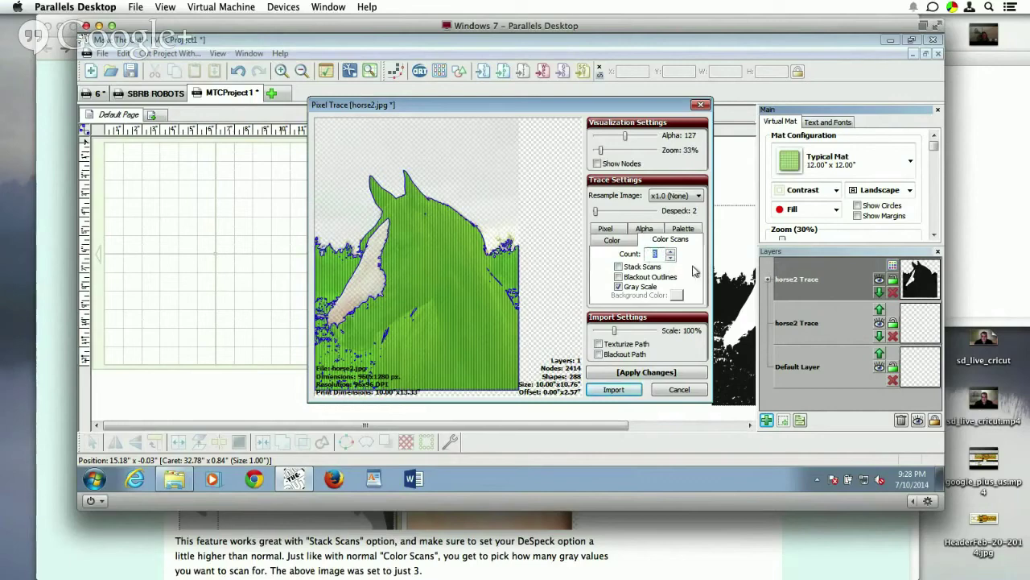
click(670, 258)
text(7)
click(671, 257)
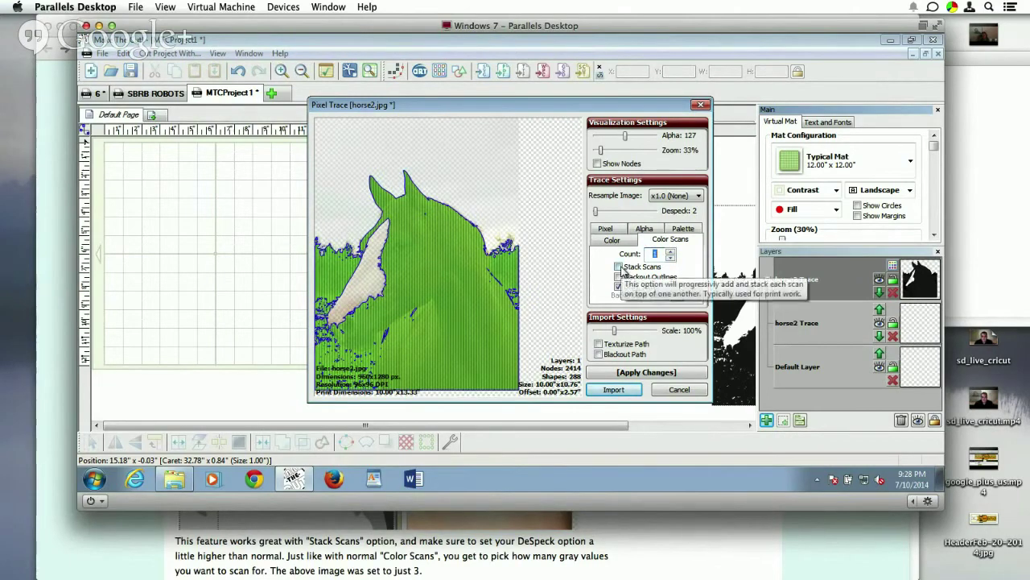
click(679, 391)
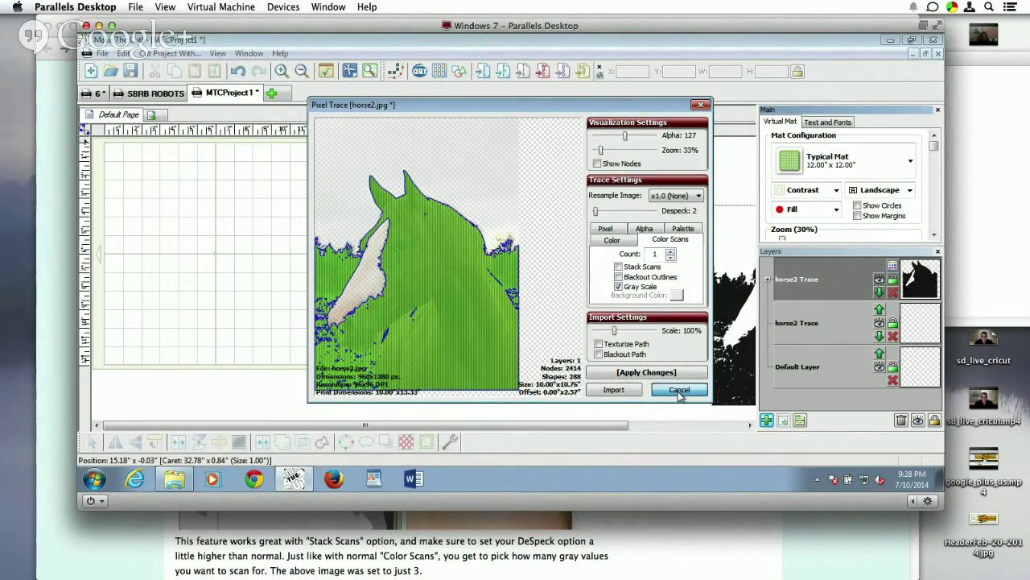
click(115, 184)
click(103, 161)
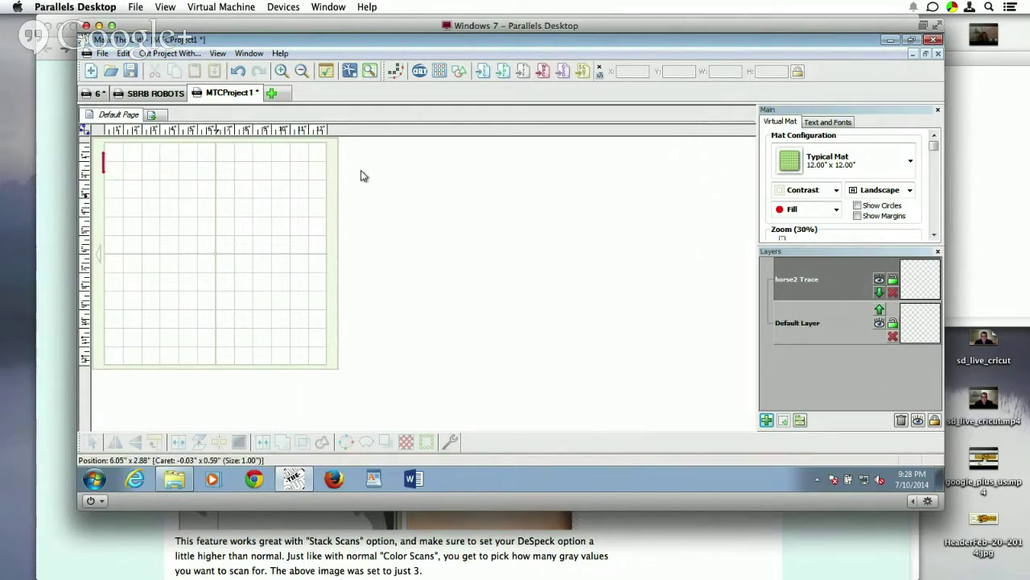
Pixel Trace the horse2 photo with stacked Gray Scale colour scans at 3 levels and preview.
click(394, 70)
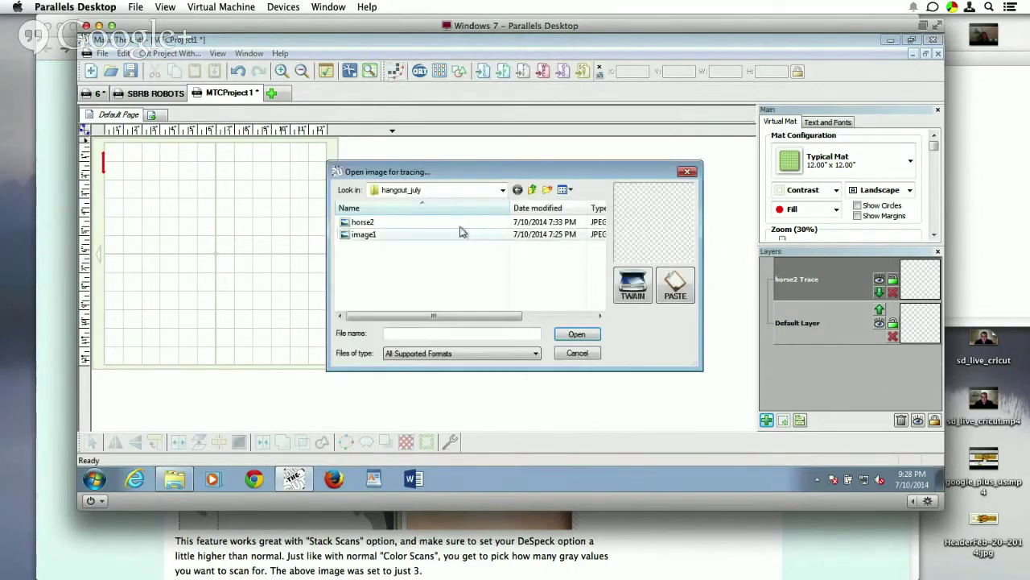
click(527, 222)
click(577, 333)
click(670, 228)
click(618, 266)
click(618, 286)
click(670, 258)
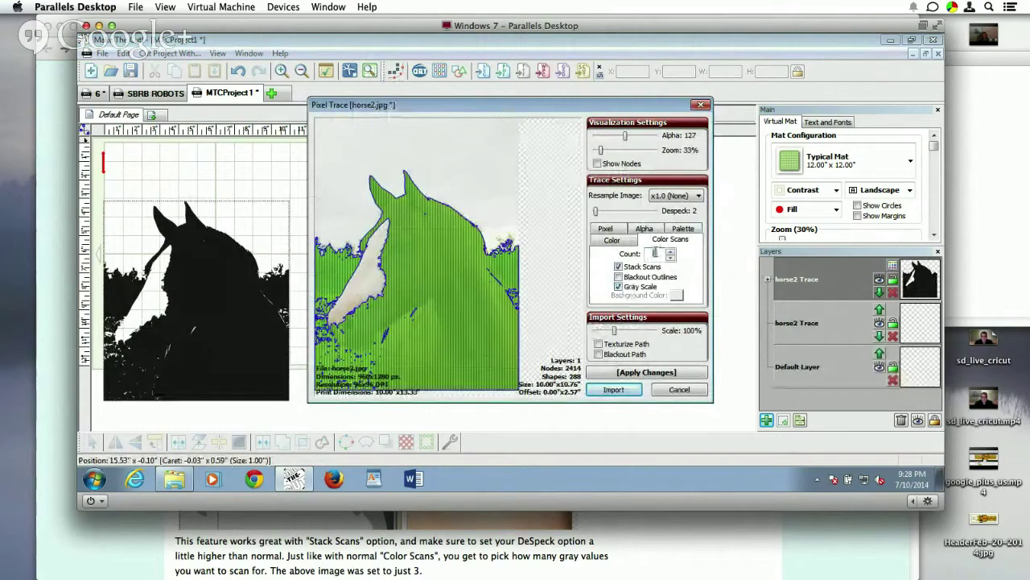
click(670, 258)
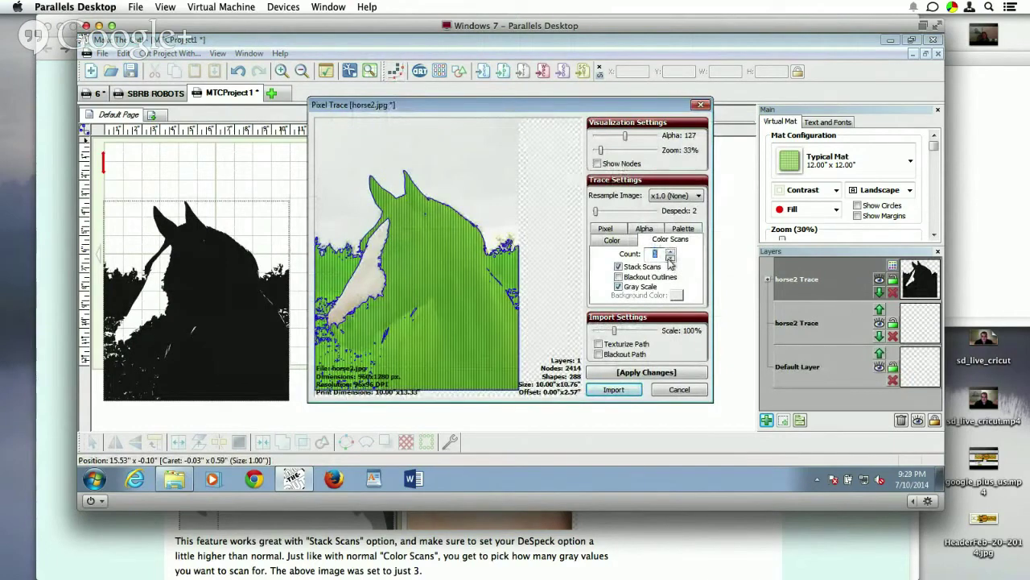
click(661, 374)
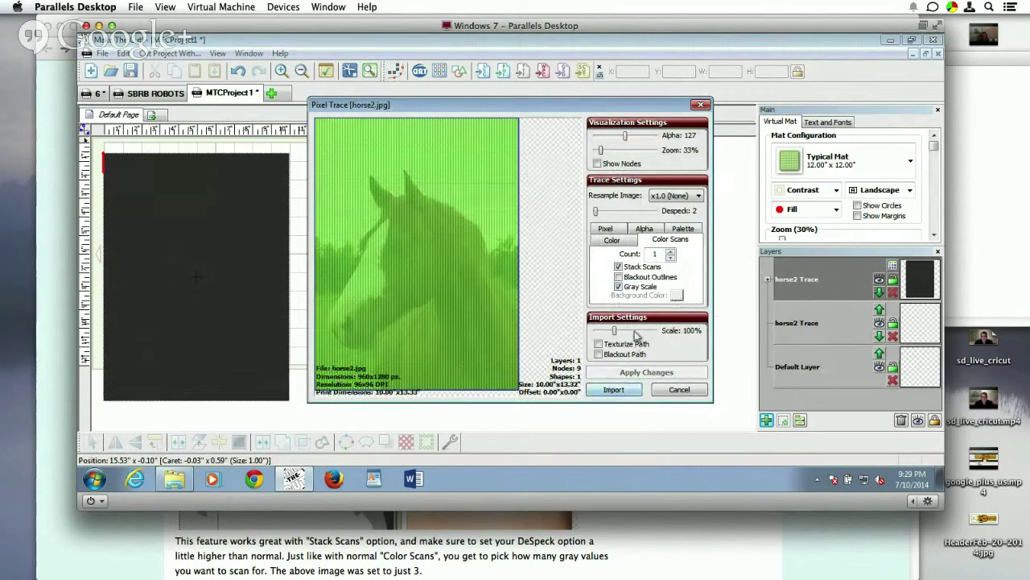
Re-trace at 2, then 3 gray levels, and raise Despeck to 96.
click(670, 250)
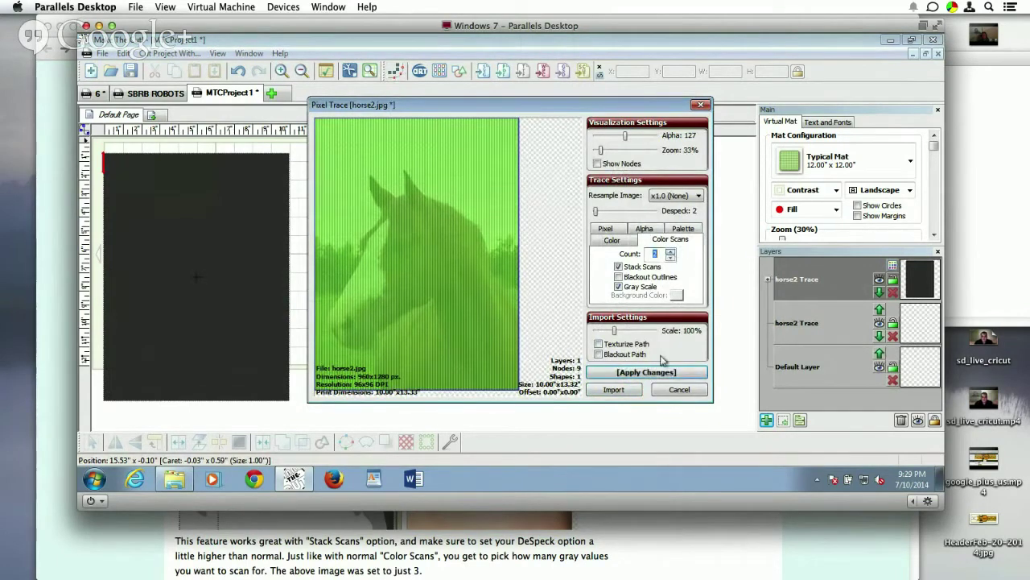
click(656, 375)
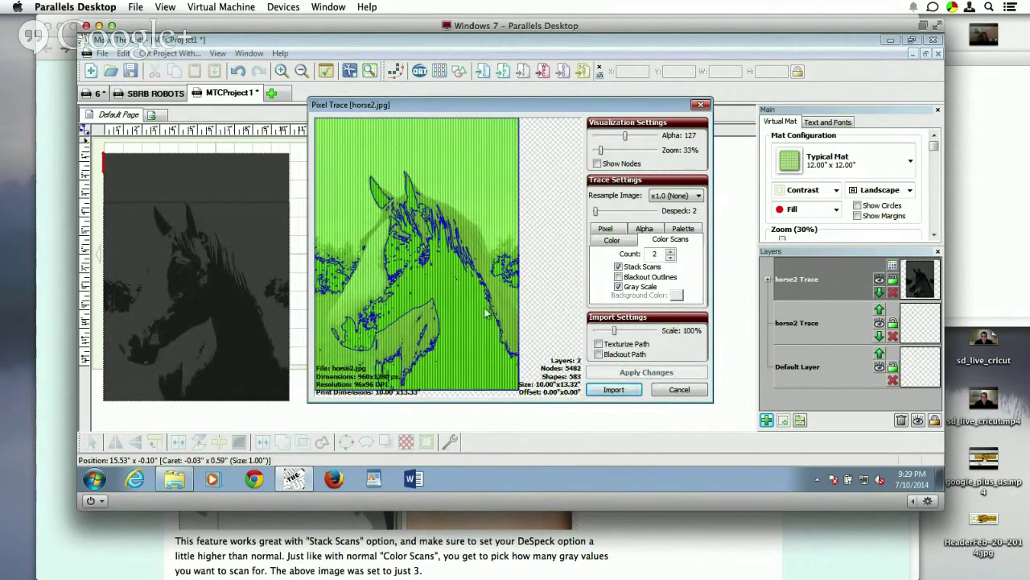
click(670, 250)
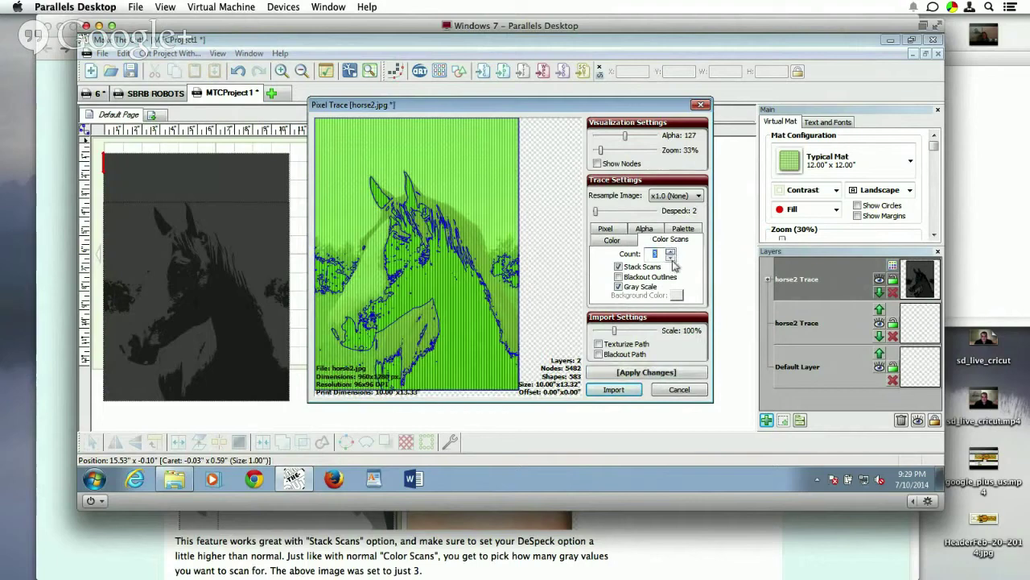
click(662, 373)
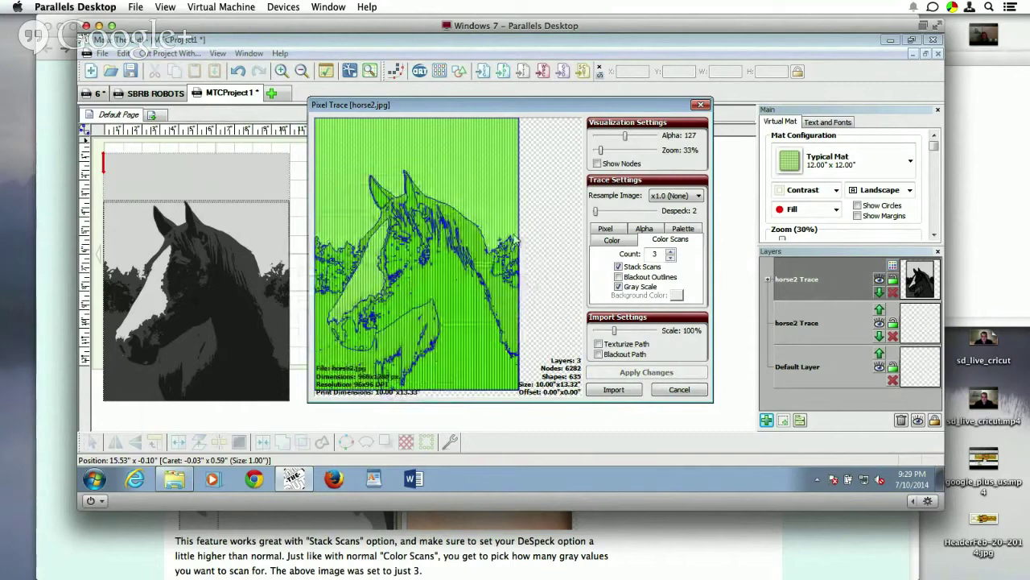
drag(596, 211, 625, 219)
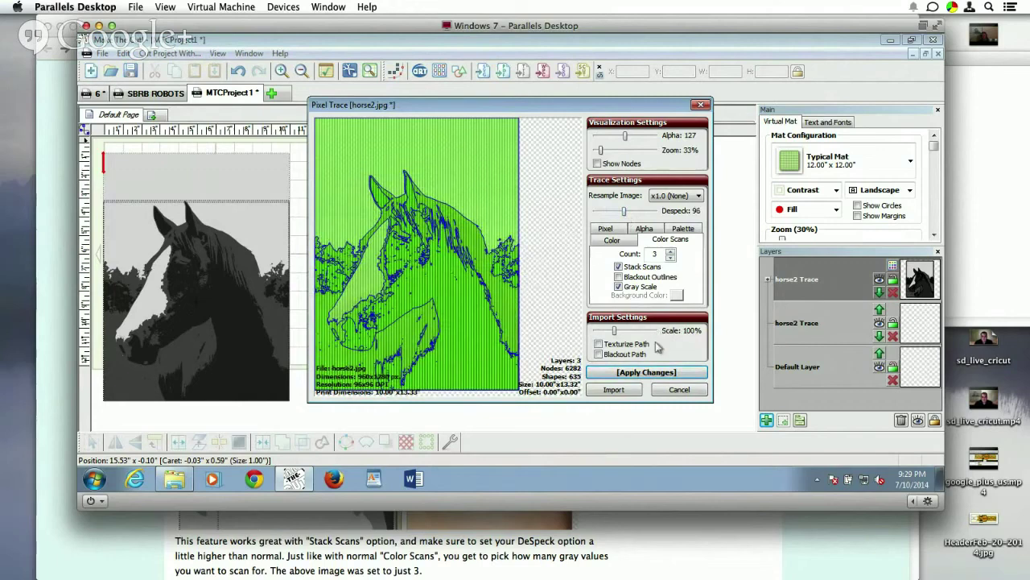
click(640, 373)
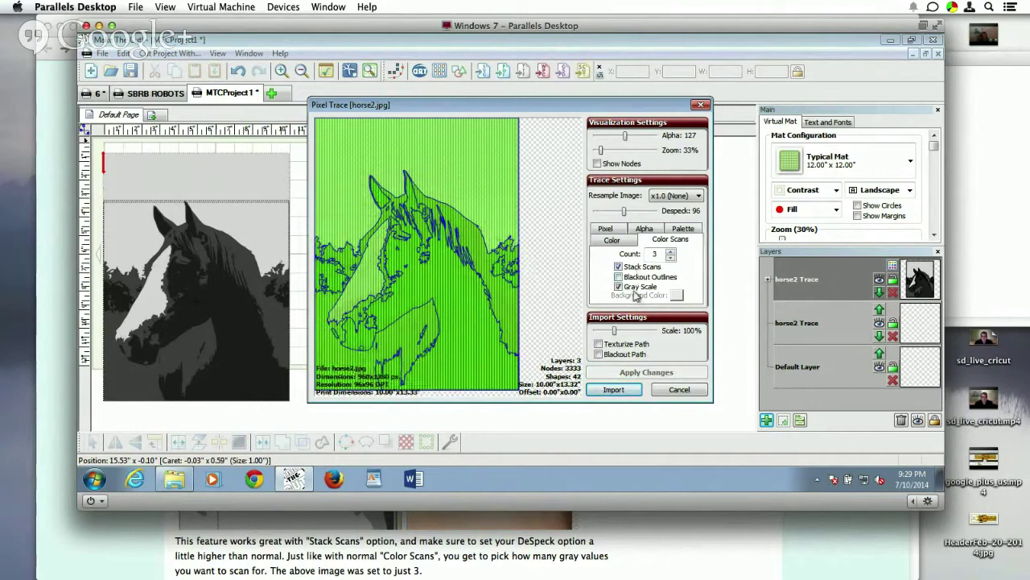
Finish tracing and import the horse onto the mat, pulling layers aside to inspect them.
click(626, 392)
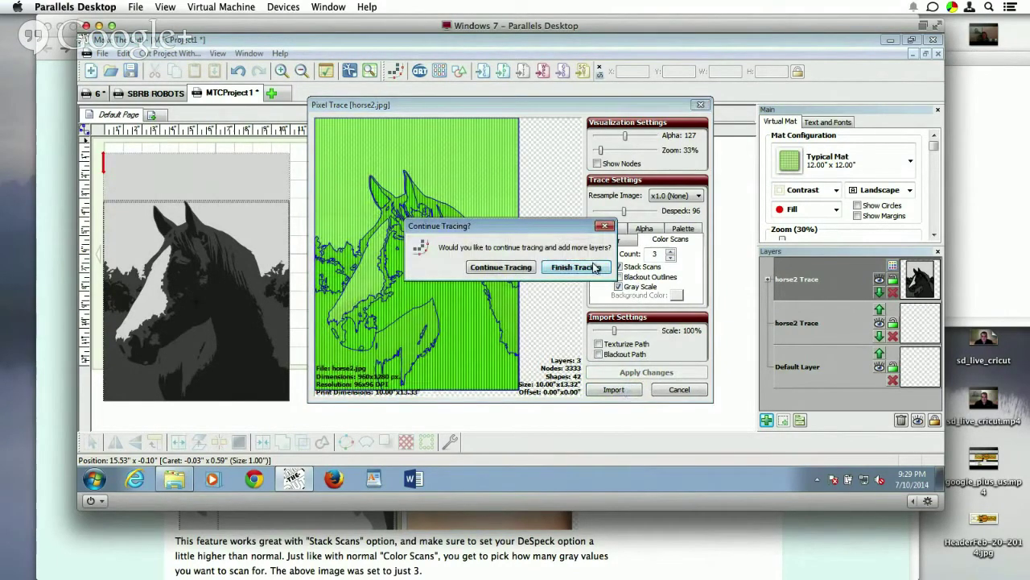
click(596, 268)
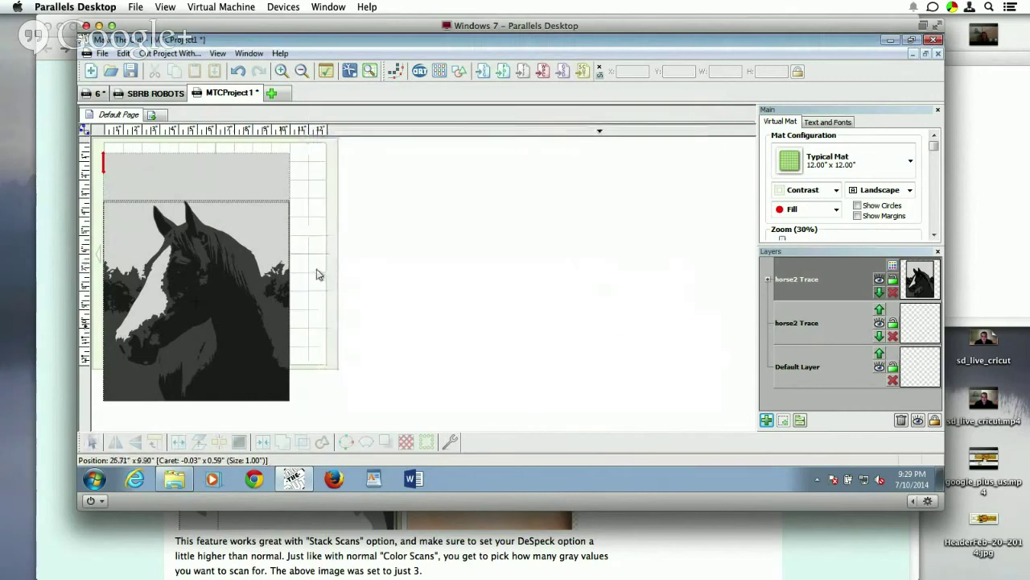
mouse_move(240, 203)
mouse_down()
mouse_move(430, 182)
mouse_move(685, 198)
mouse_up()
key(ctrl+z)
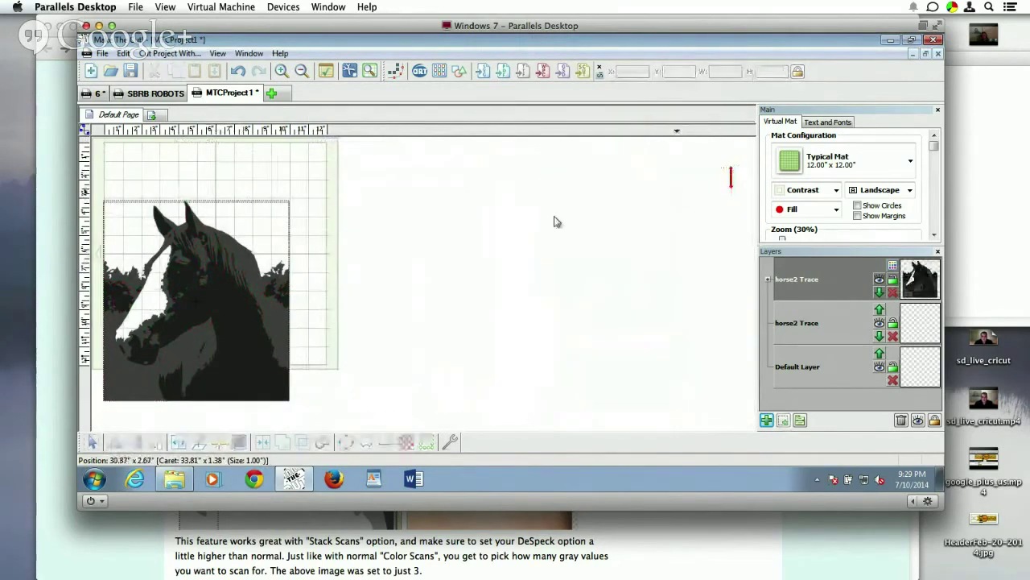
mouse_move(251, 360)
mouse_down()
mouse_move(453, 346)
mouse_move(506, 363)
mouse_move(471, 368)
mouse_move(455, 357)
mouse_move(296, 388)
mouse_move(235, 361)
mouse_move(249, 357)
mouse_move(237, 348)
mouse_move(249, 361)
mouse_move(483, 348)
mouse_up()
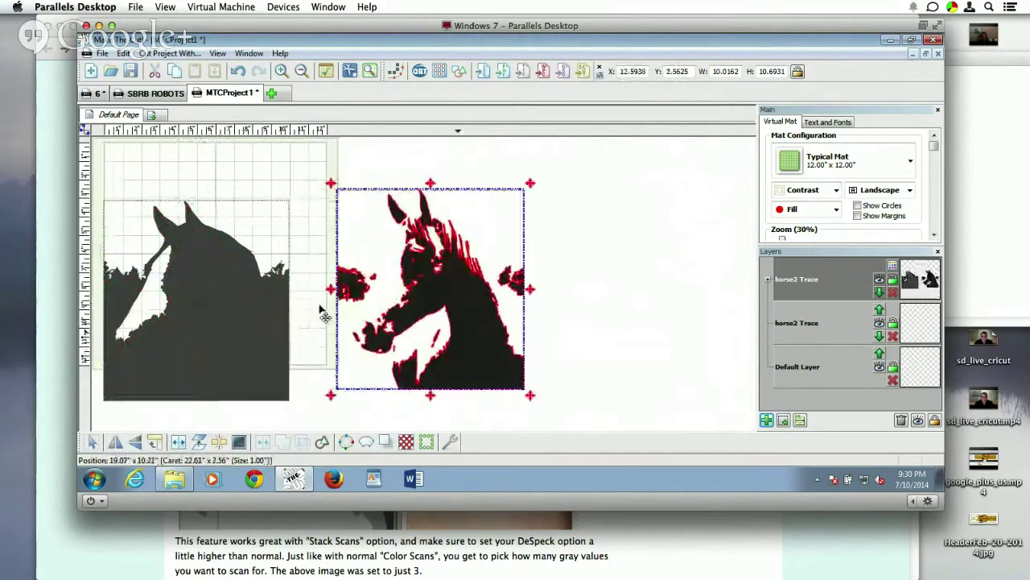
Centre both horse layers on each other, lower them, and reseat the red trace on the silhouette.
drag(95, 171, 598, 448)
key(ctrl+shift+c)
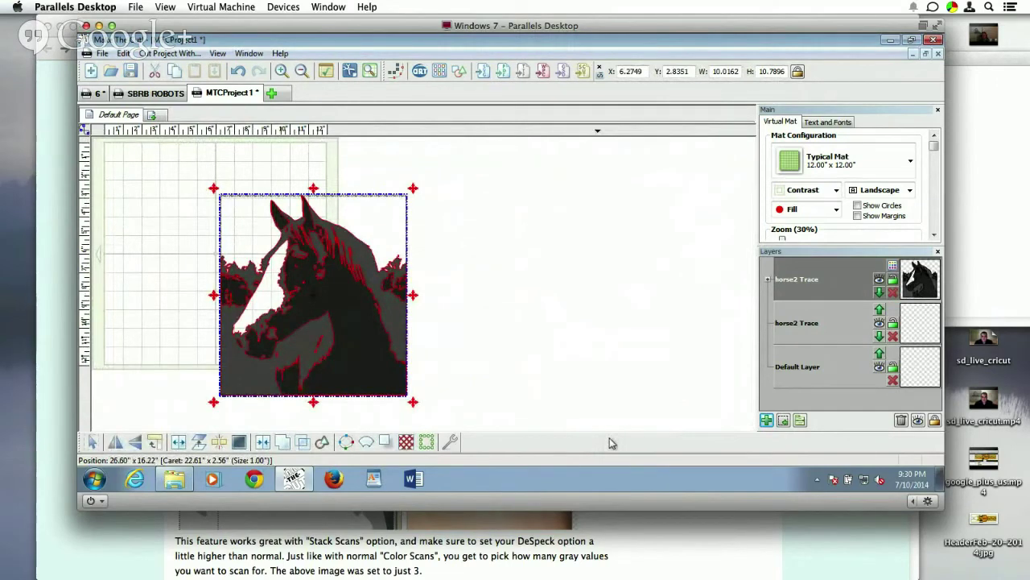
drag(380, 362, 359, 376)
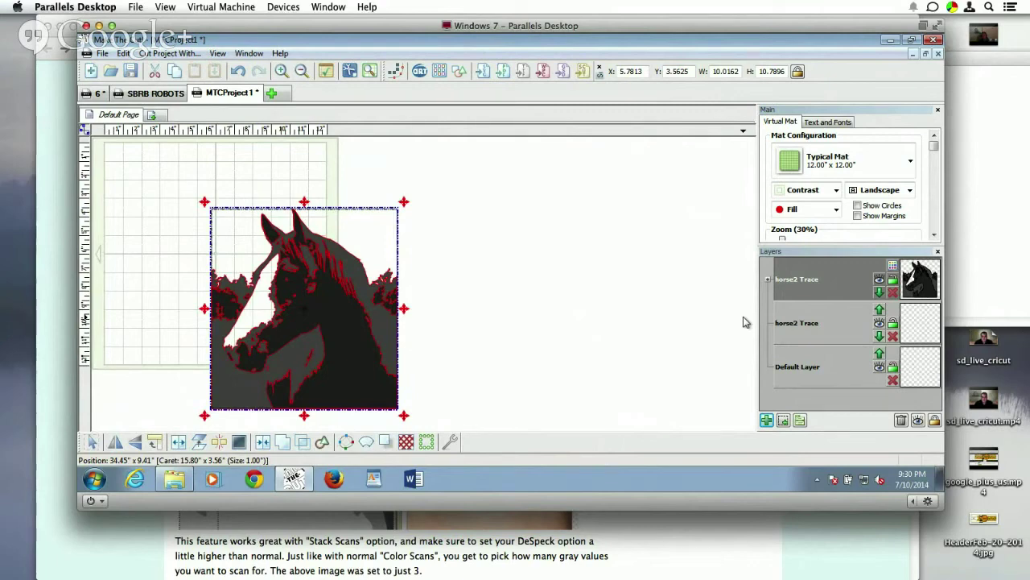
click(487, 285)
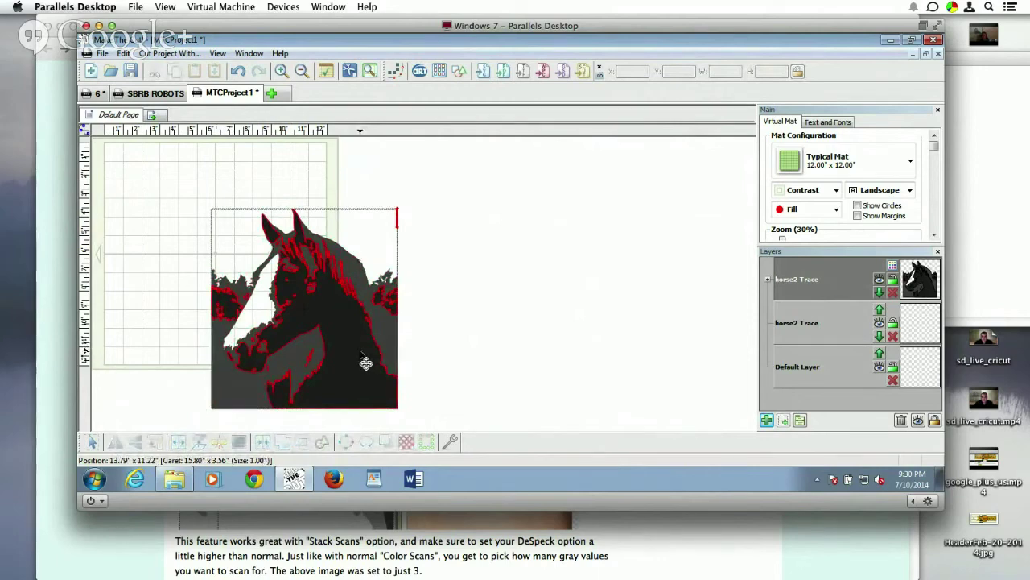
mouse_move(344, 391)
mouse_down()
mouse_move(650, 346)
mouse_move(627, 387)
mouse_up()
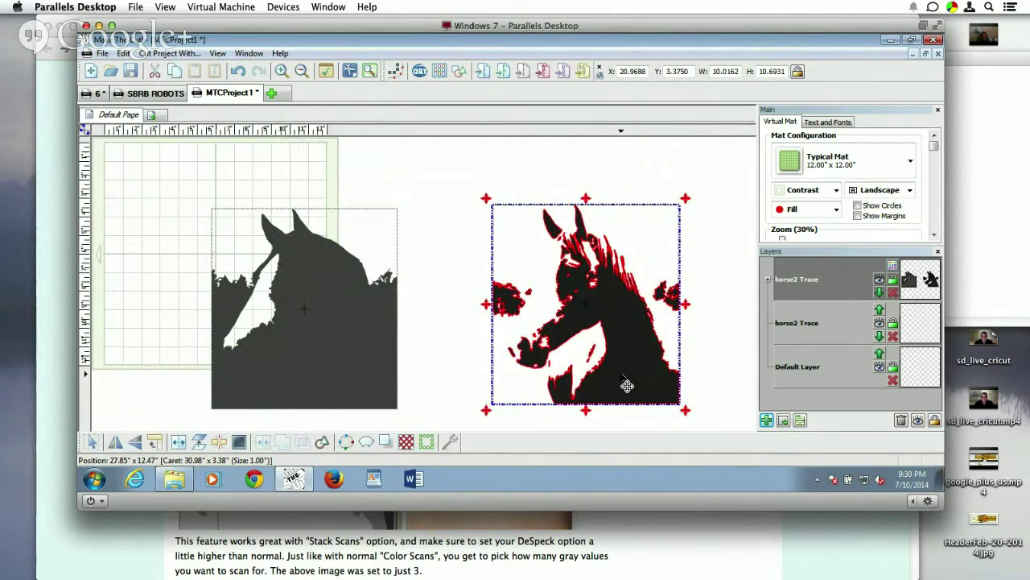
drag(627, 385, 345, 391)
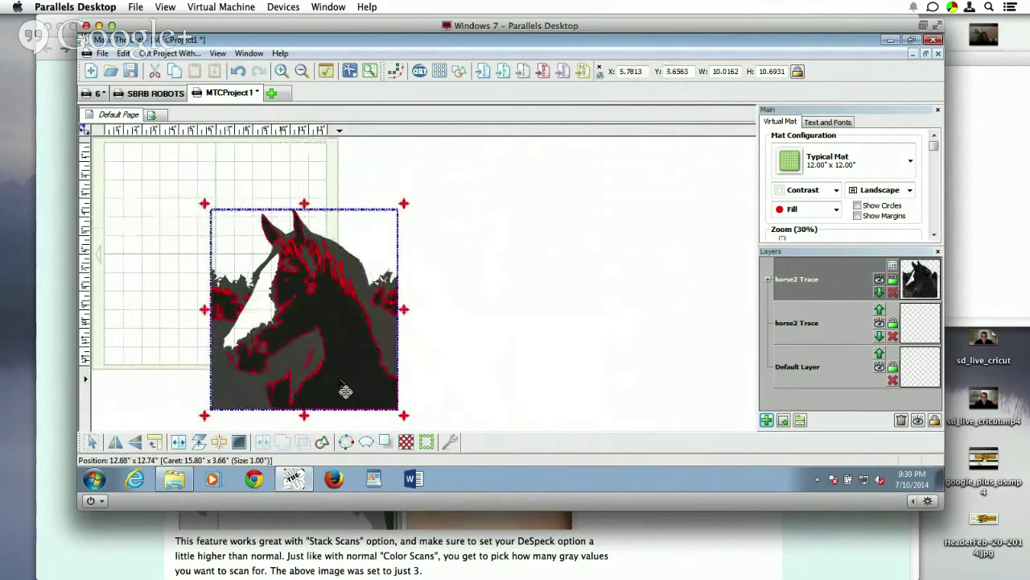